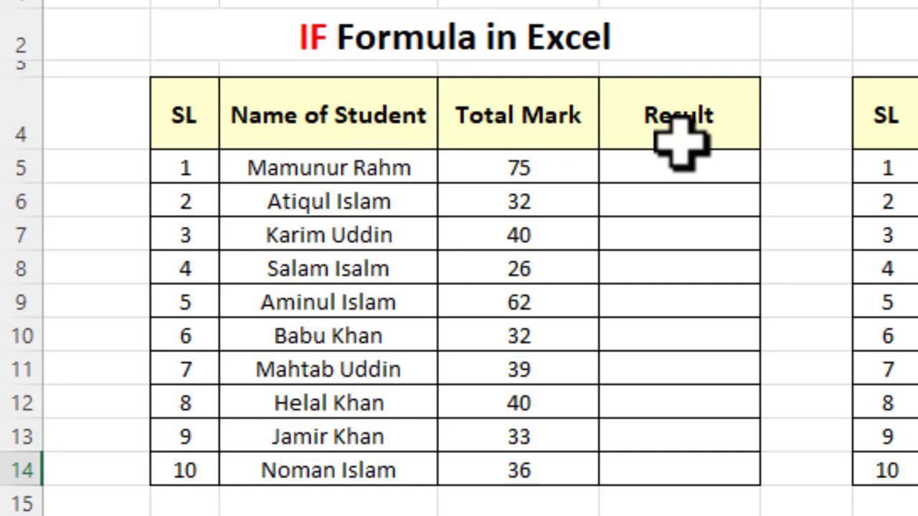
- Enter the formula =IF(D5<33,"Fail","Pass") in cell E5, the first Result cell of the student table
click(701, 169)
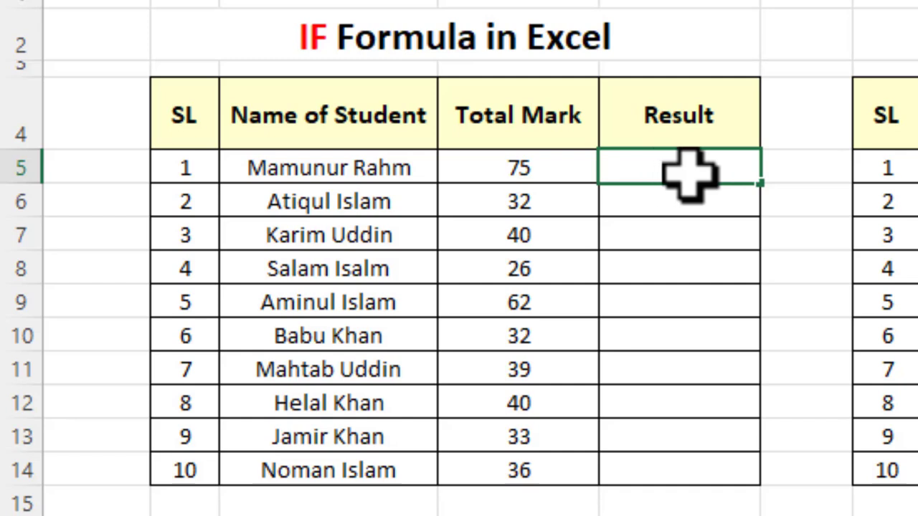
text(=if)
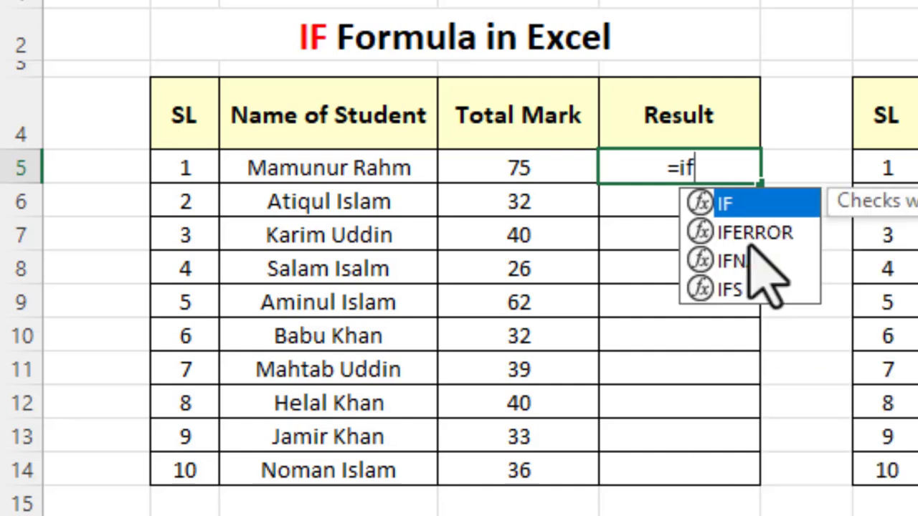
key(Tab)
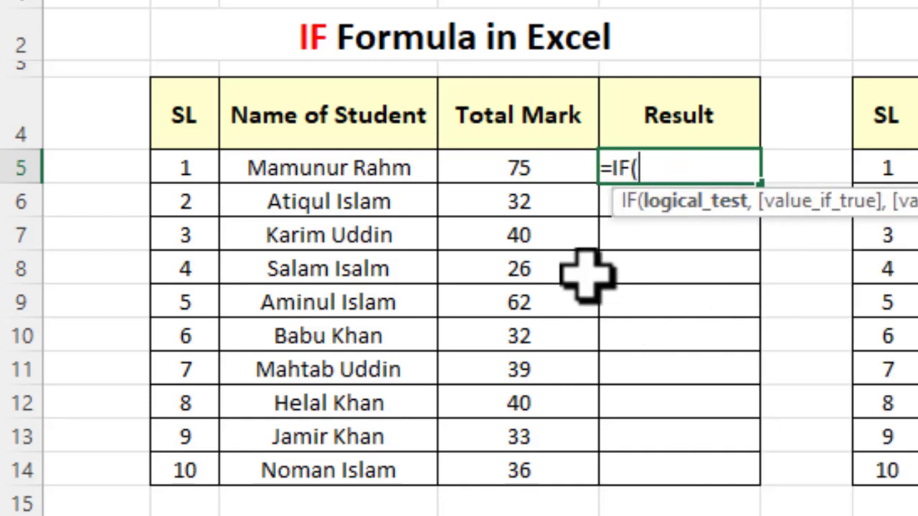
click(547, 170)
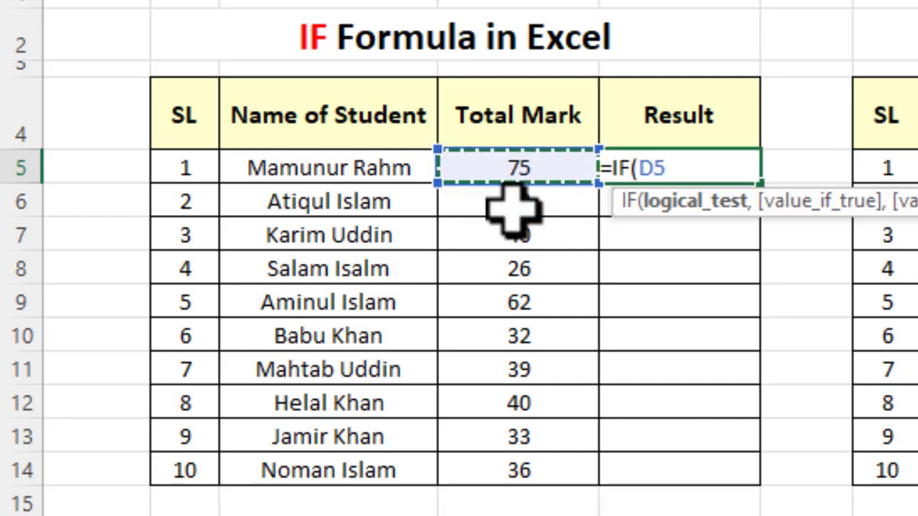
text(<)
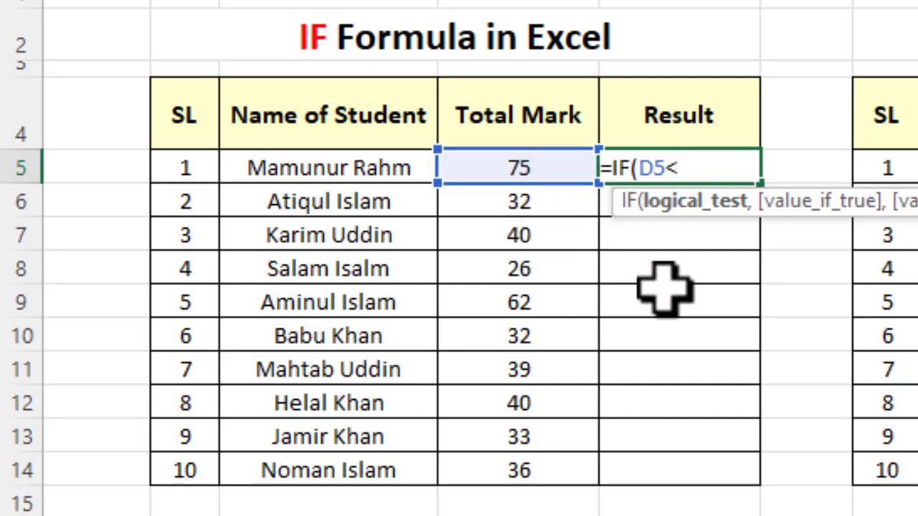
text(33,)
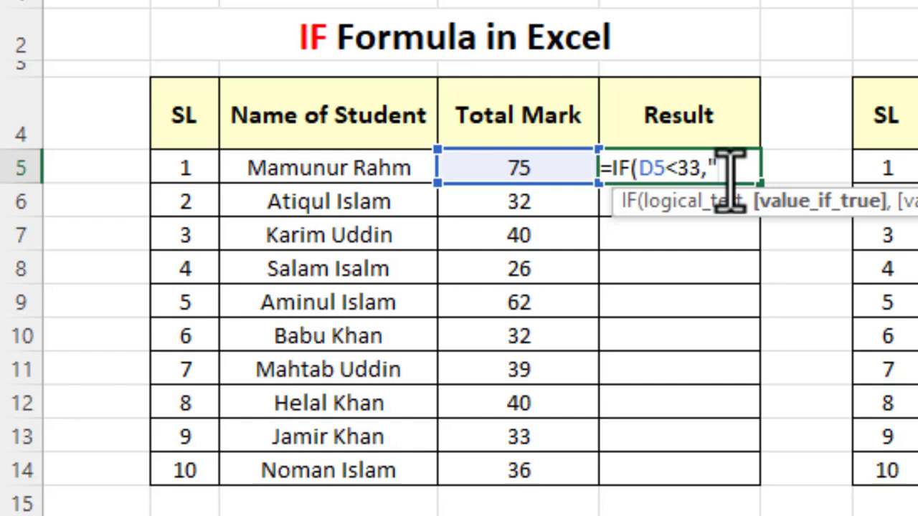
text(Fail")
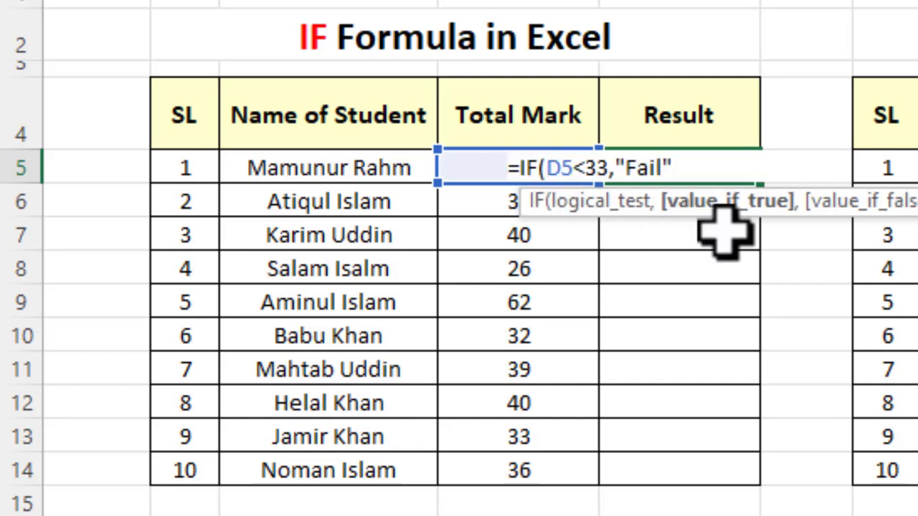
text(,)
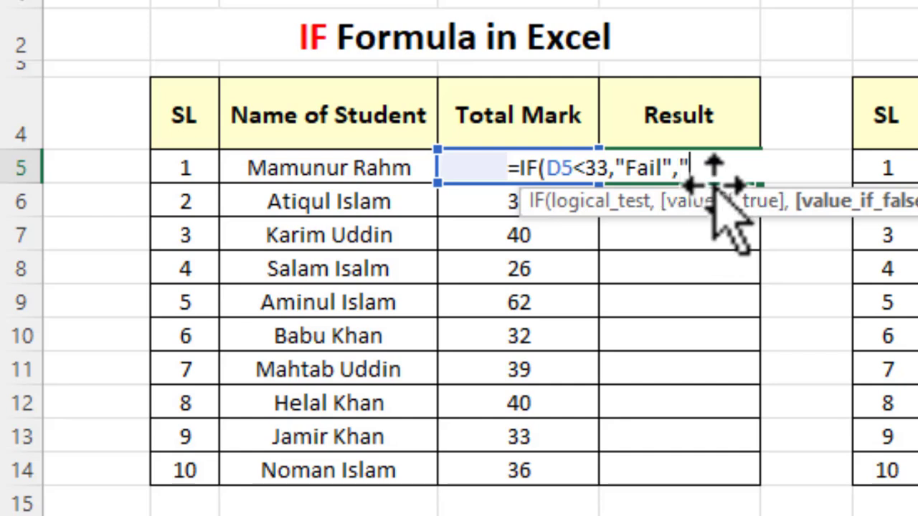
text(ass"))
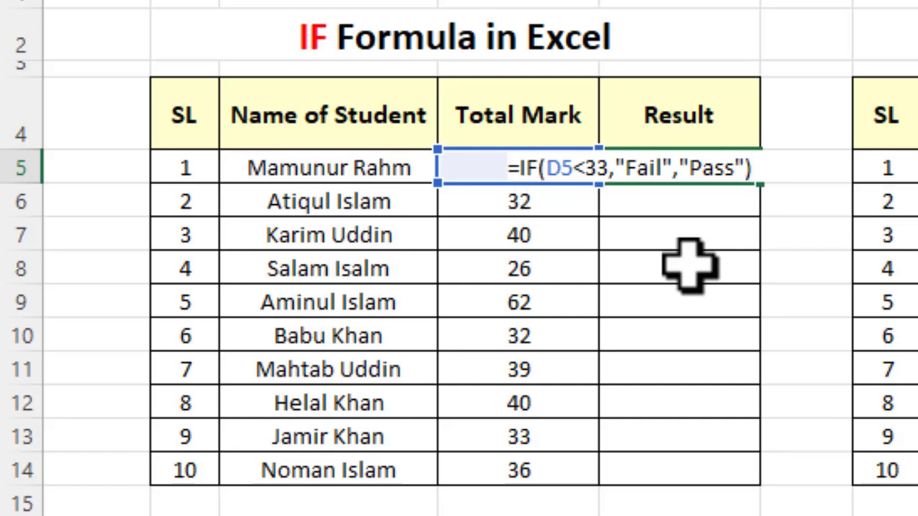
key(Return)
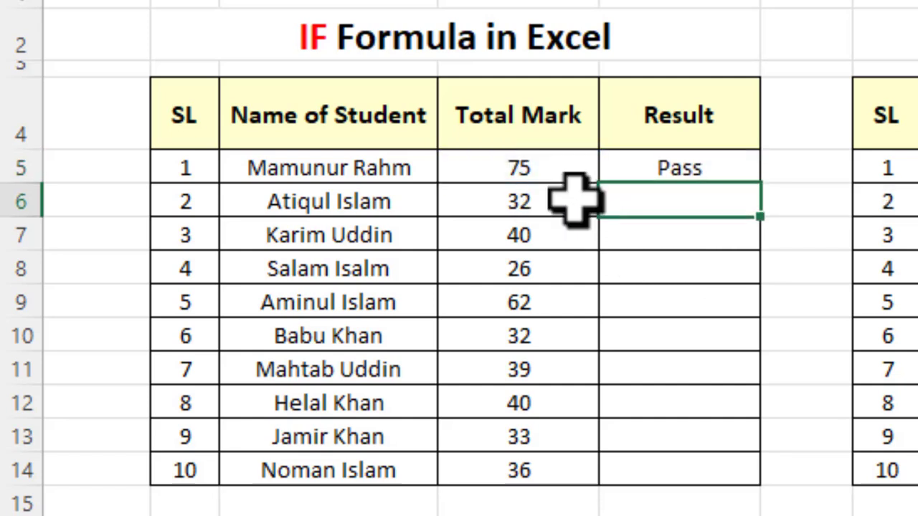
- Fill the pass/fail formula from E5 down the Result column to E14
click(727, 179)
double_click(764, 188)
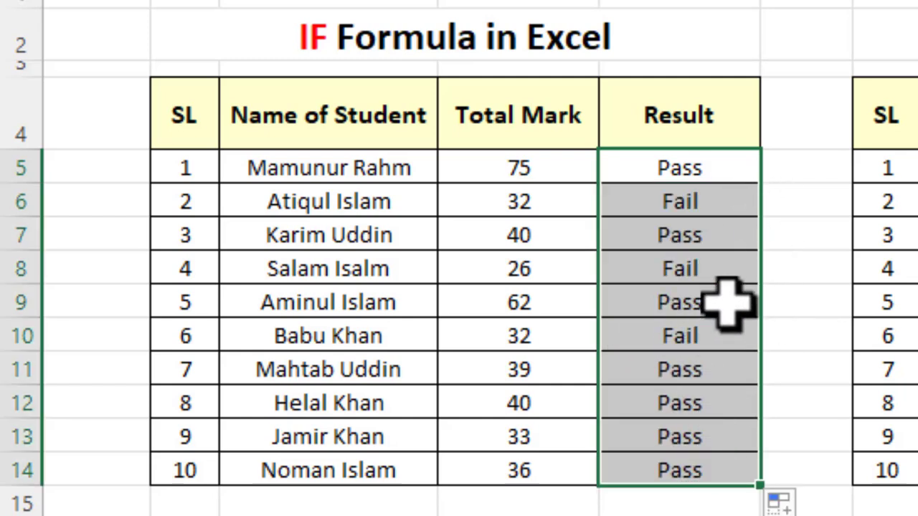
click(773, 296)
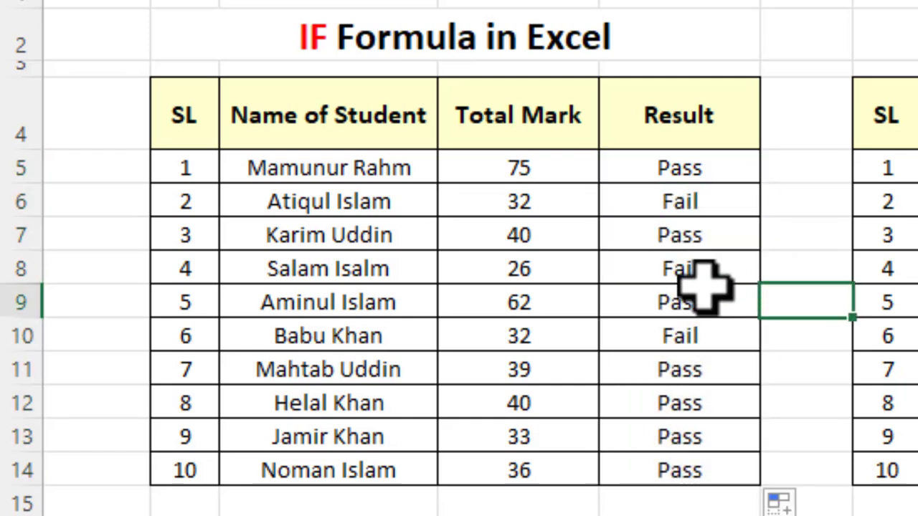
- Check several marks against their results, and change the Total Mark of student 9 in D13 to 31
click(591, 201)
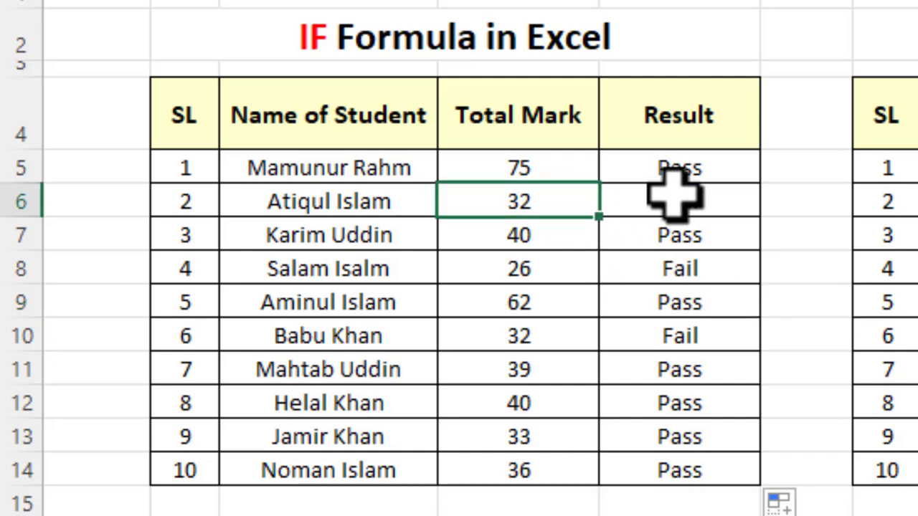
click(584, 257)
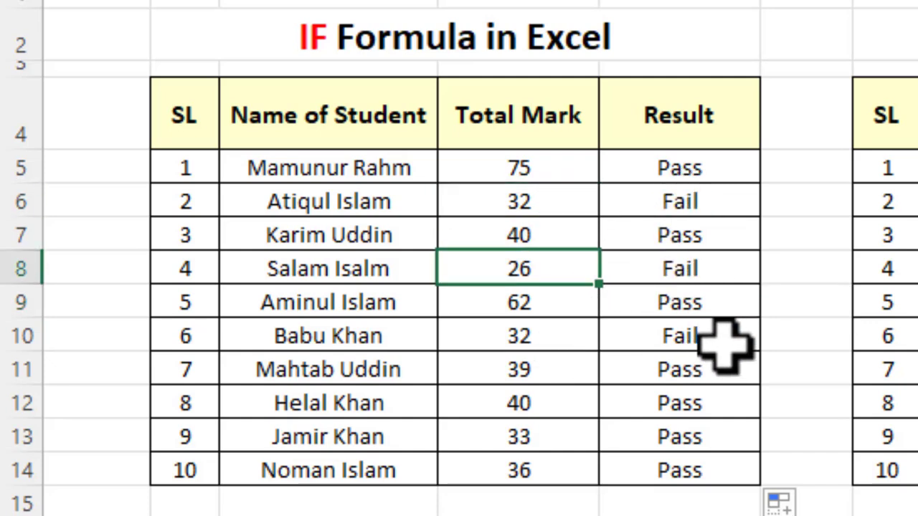
click(573, 437)
click(695, 436)
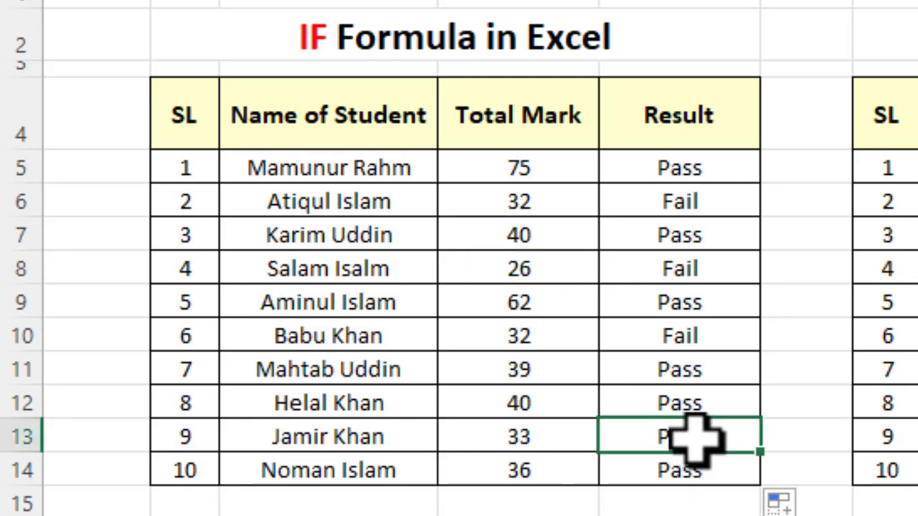
click(552, 441)
text(31)
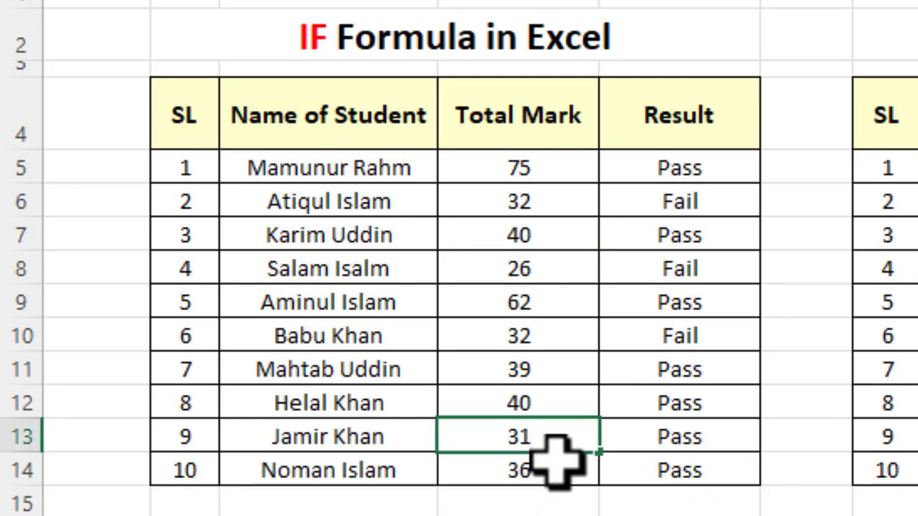
key(Return)
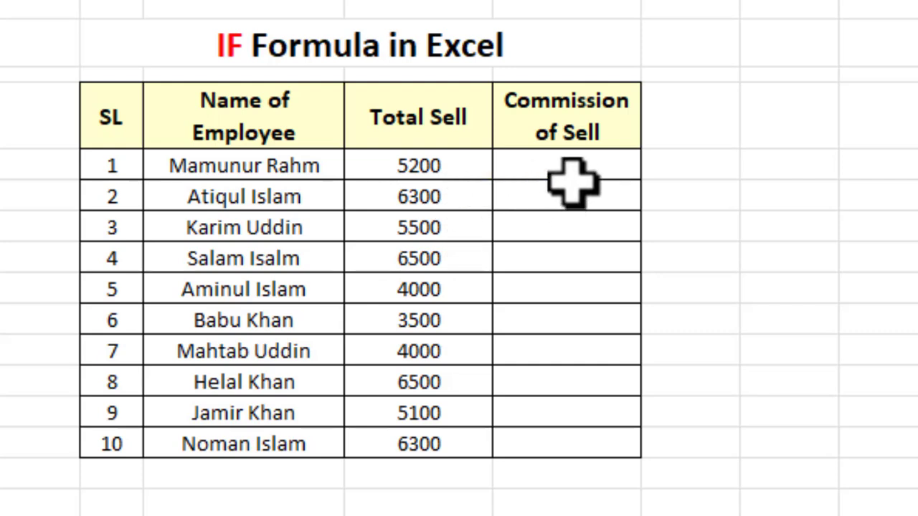
- Enter the formula =IF(I5<5000,500,1000) in the first Commission of Sell cell of the employee table
click(580, 168)
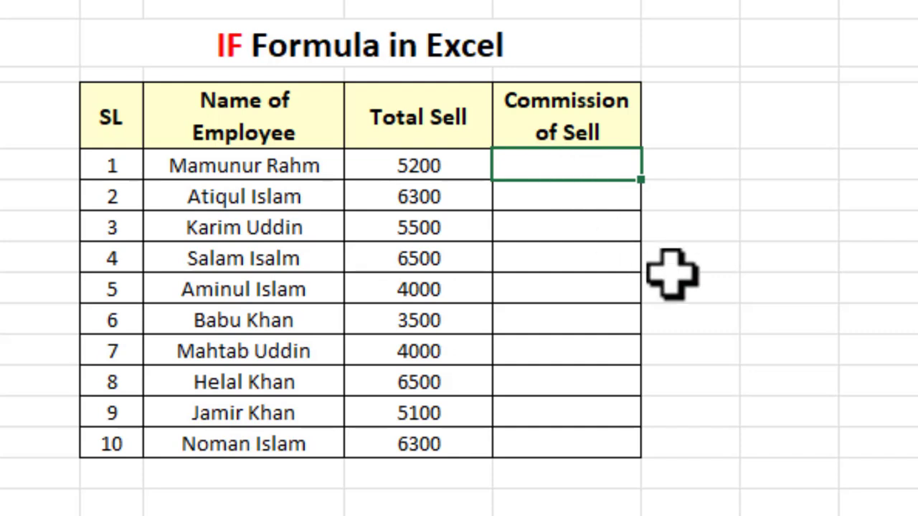
text(if)
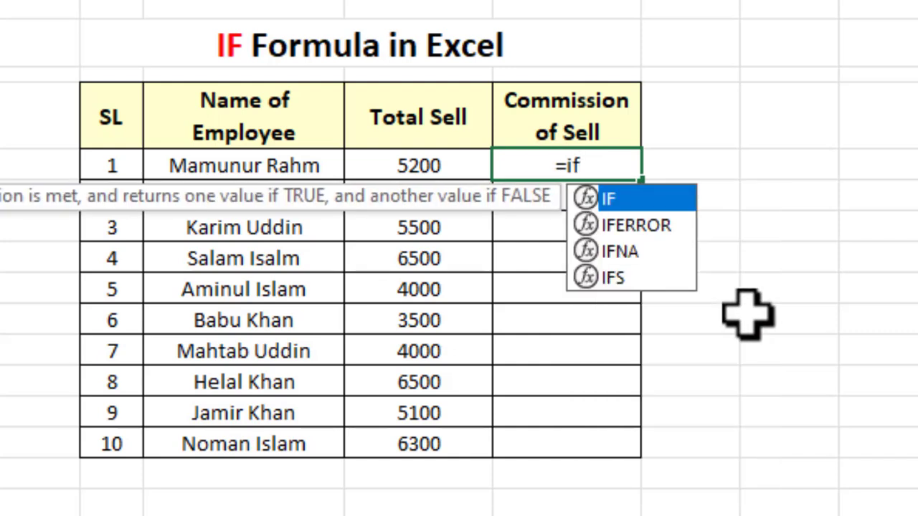
double_click(588, 197)
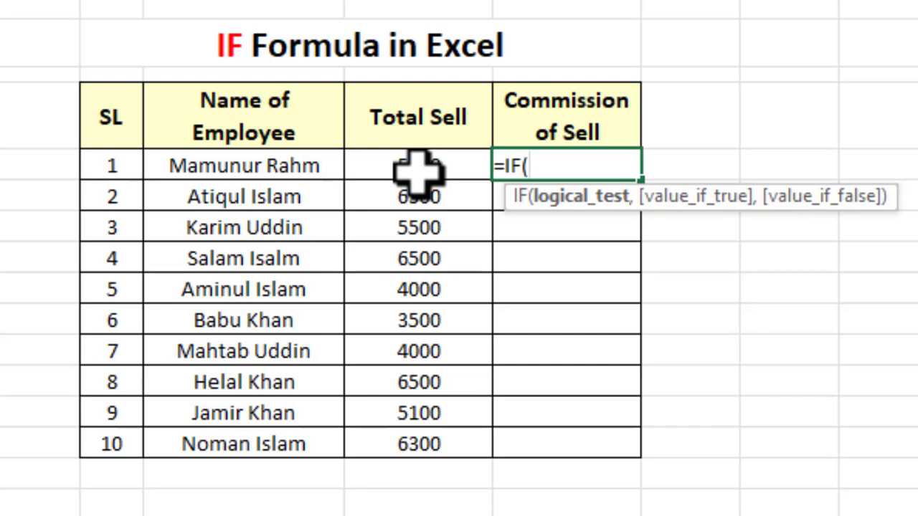
click(419, 170)
text(<)
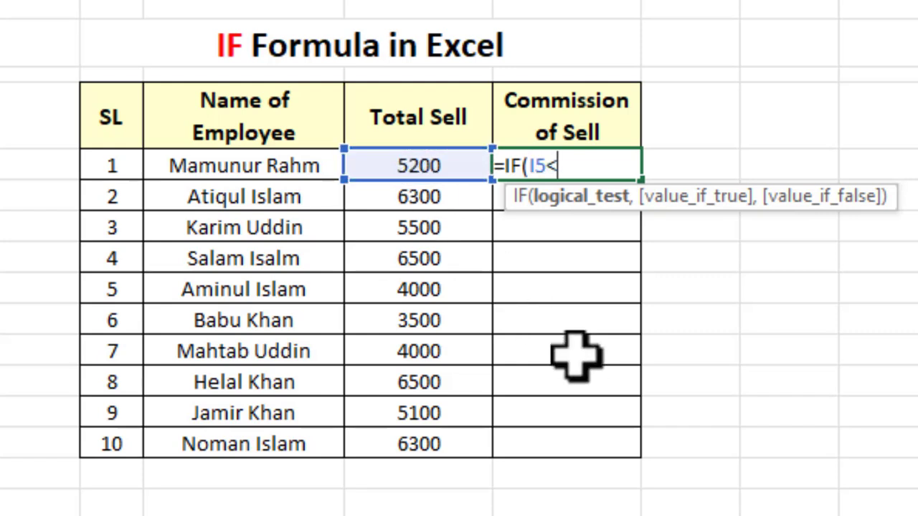
text(5000)
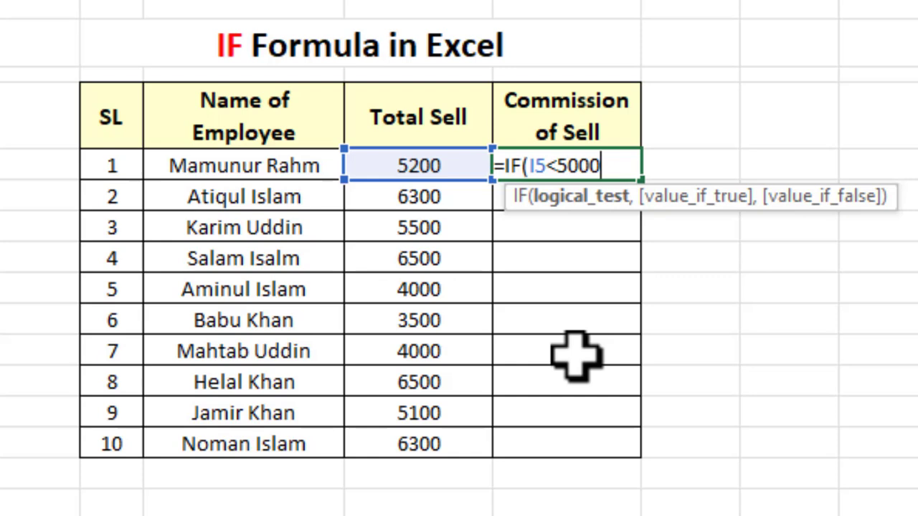
text(,500)
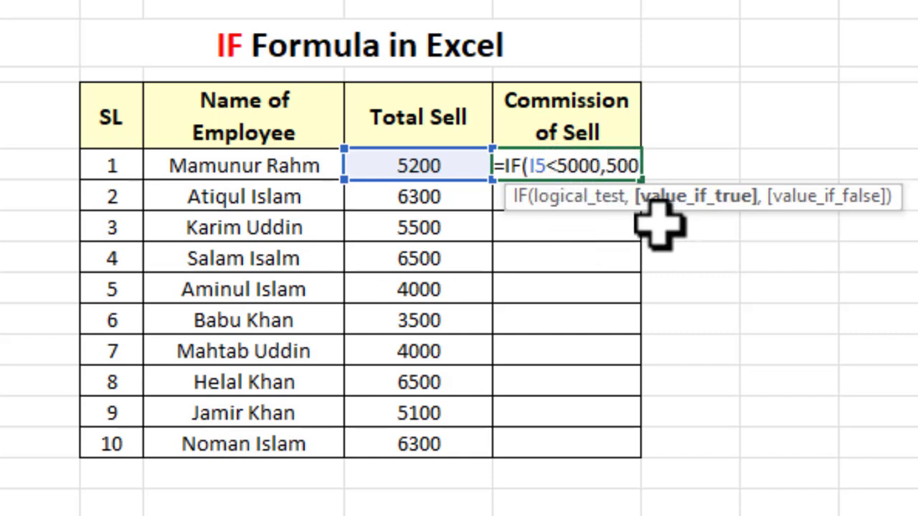
text(,)
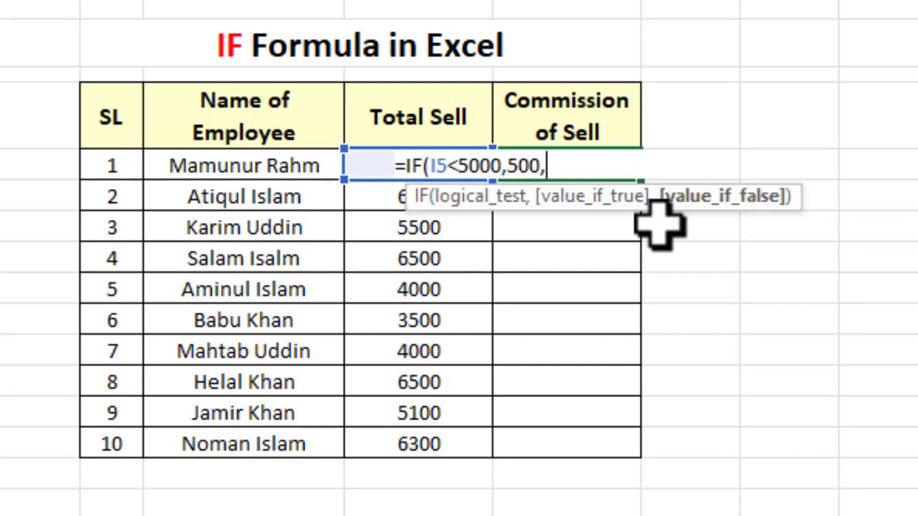
text(100)
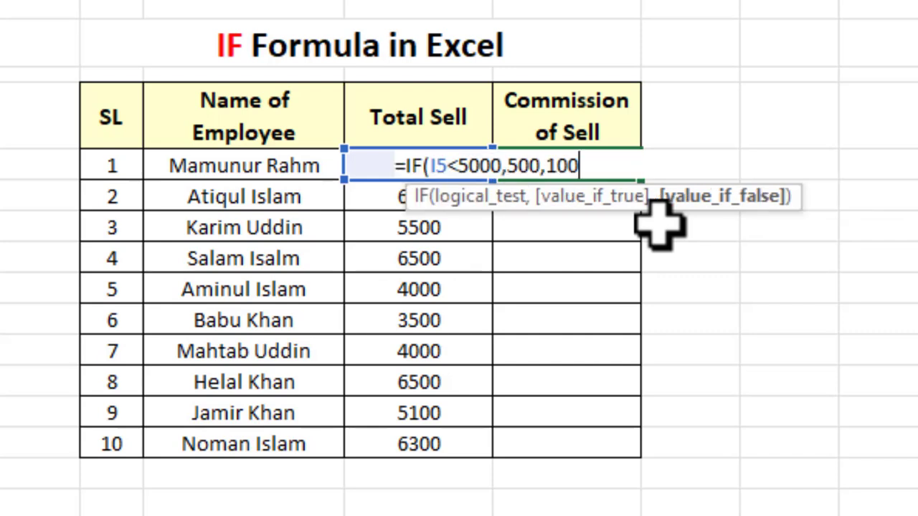
text(0))
key(Return)
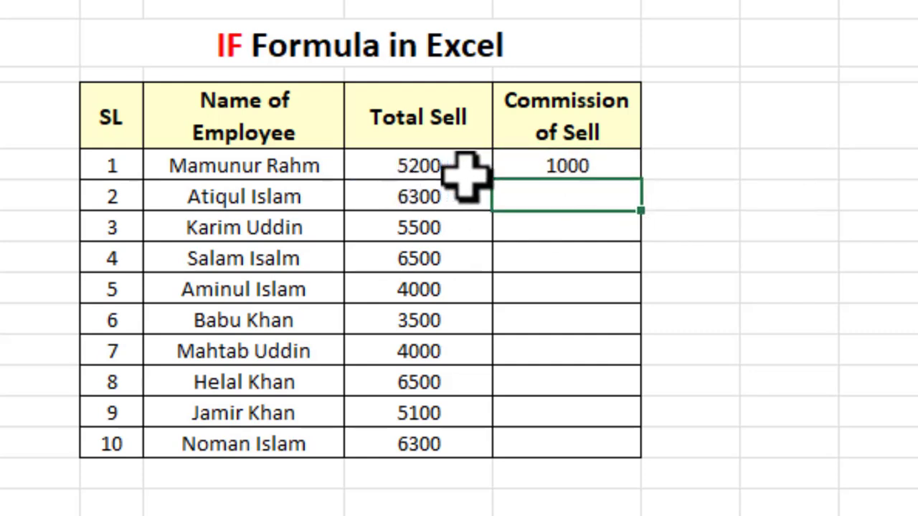
- Fill the commission formula down the Commission of Sell column for all ten employees and check the rows with sales below 5000
click(606, 170)
double_click(646, 188)
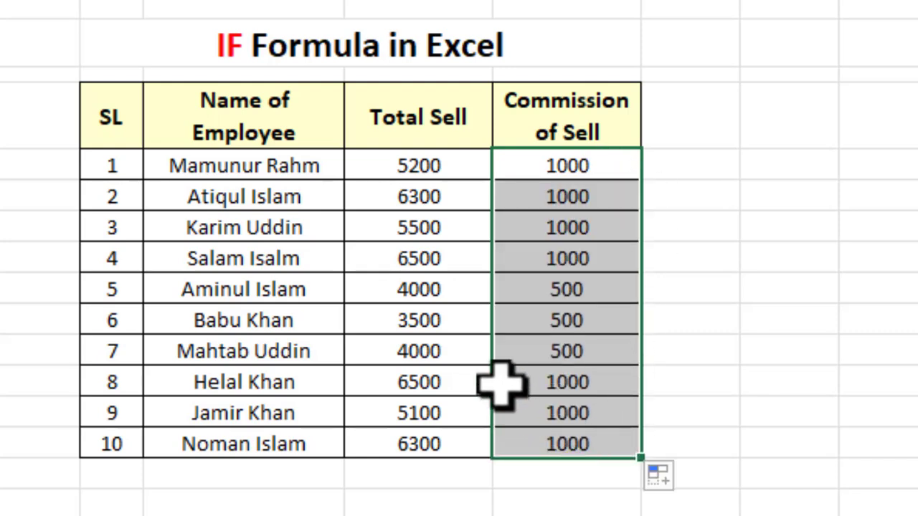
click(595, 294)
click(605, 323)
click(618, 349)
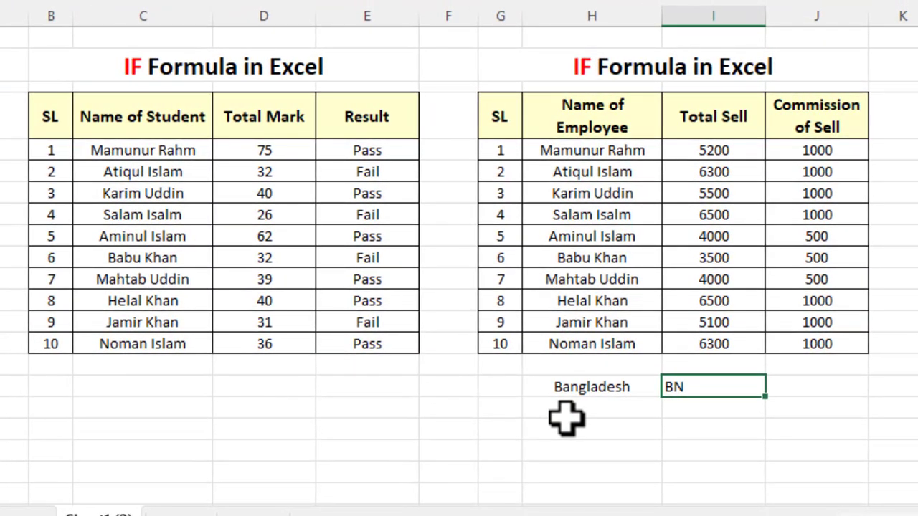
- Begin an IF formula in column H, two rows below the Bangladesh cell
click(643, 431)
text(=if)
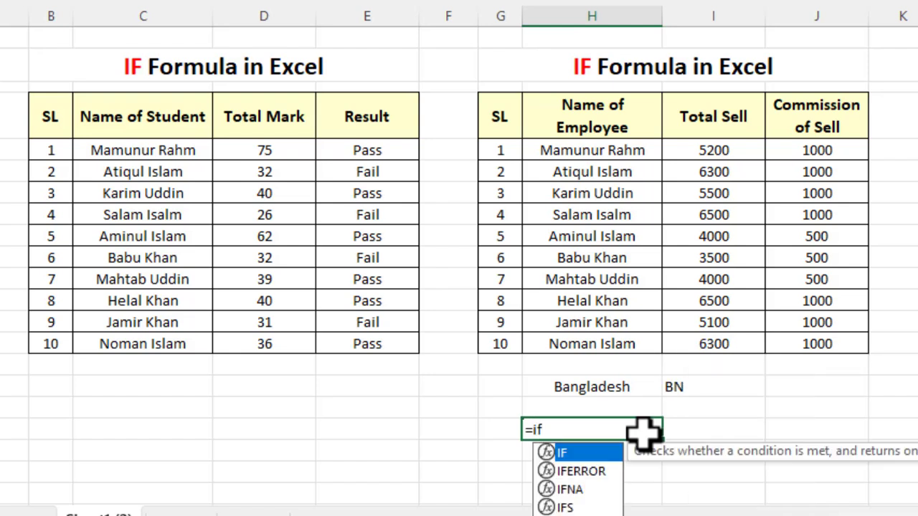